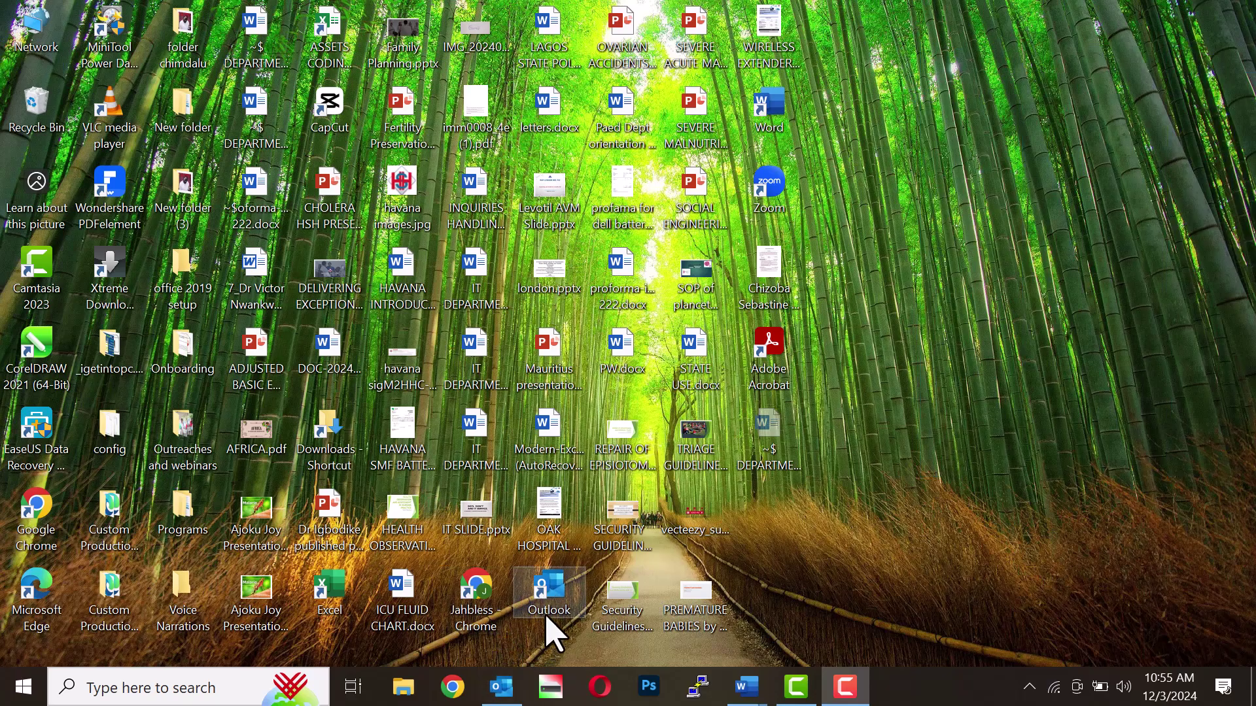
# - Bring Outlook to the front and open the File tab's Account Information page
pyautogui.click(510, 693)
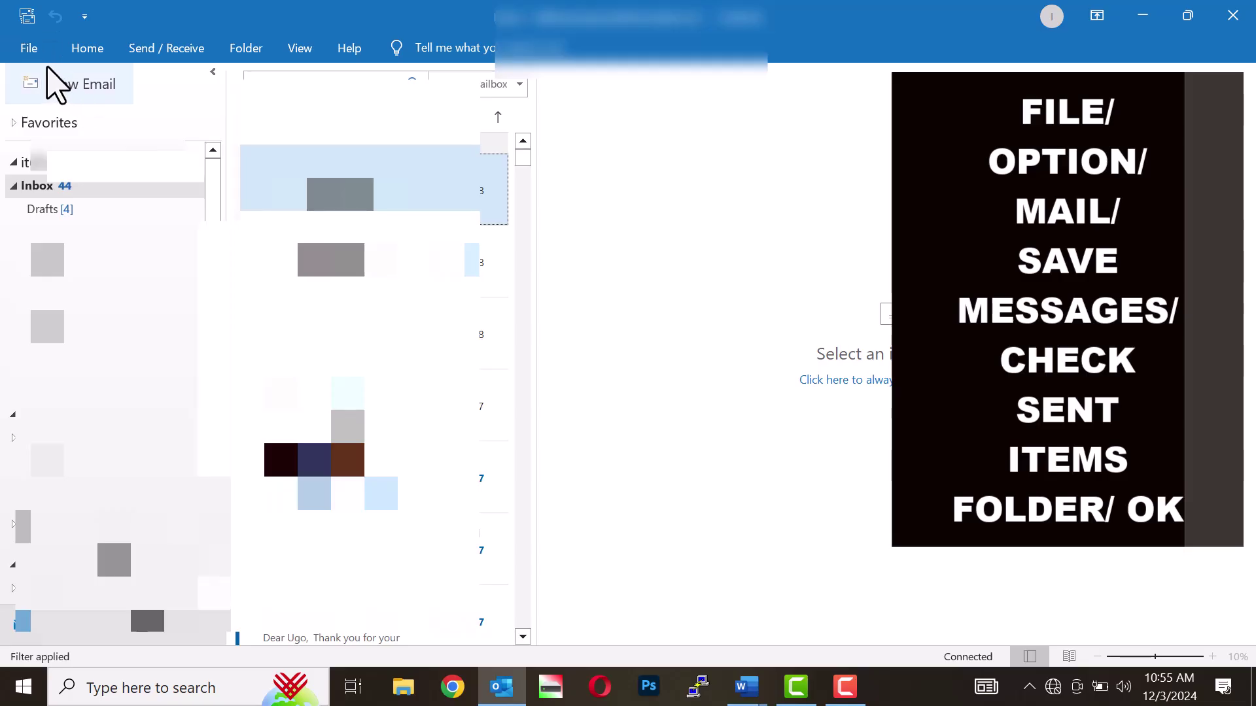
pyautogui.click(37, 49)
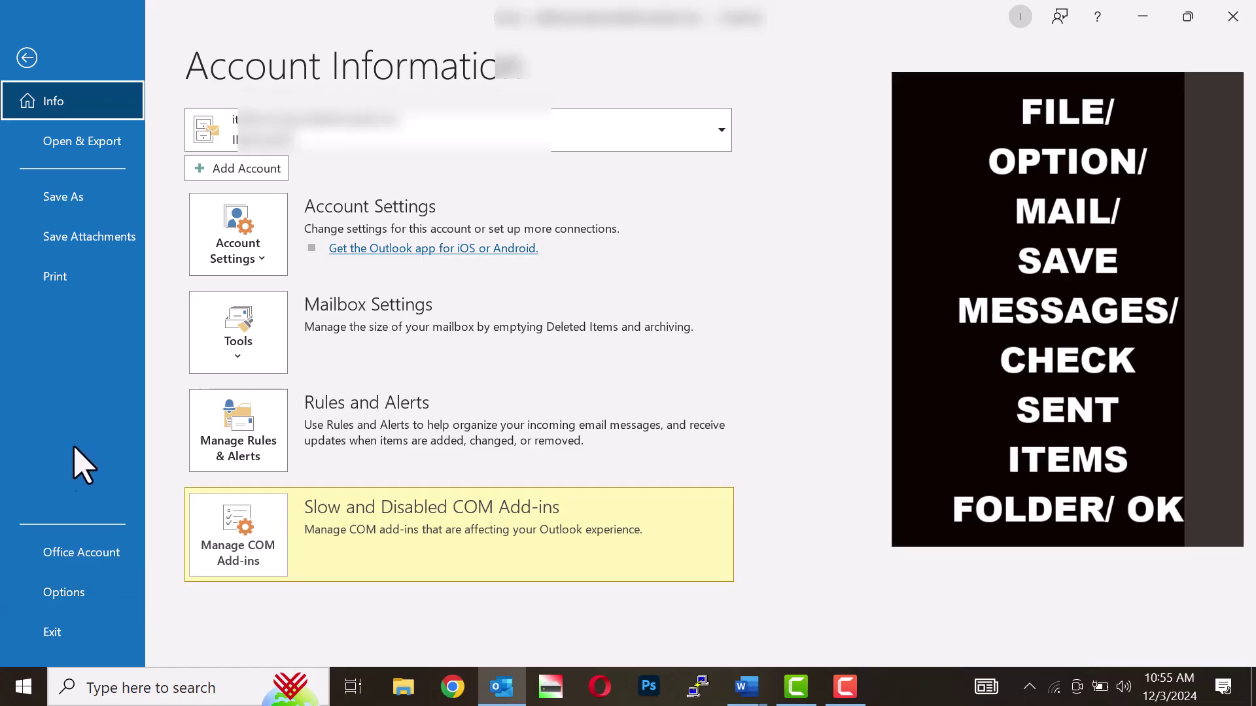
# - Check 'Save copies of messages in the Sent Items folder' on the Mail page of Outlook Options
pyautogui.click(80, 597)
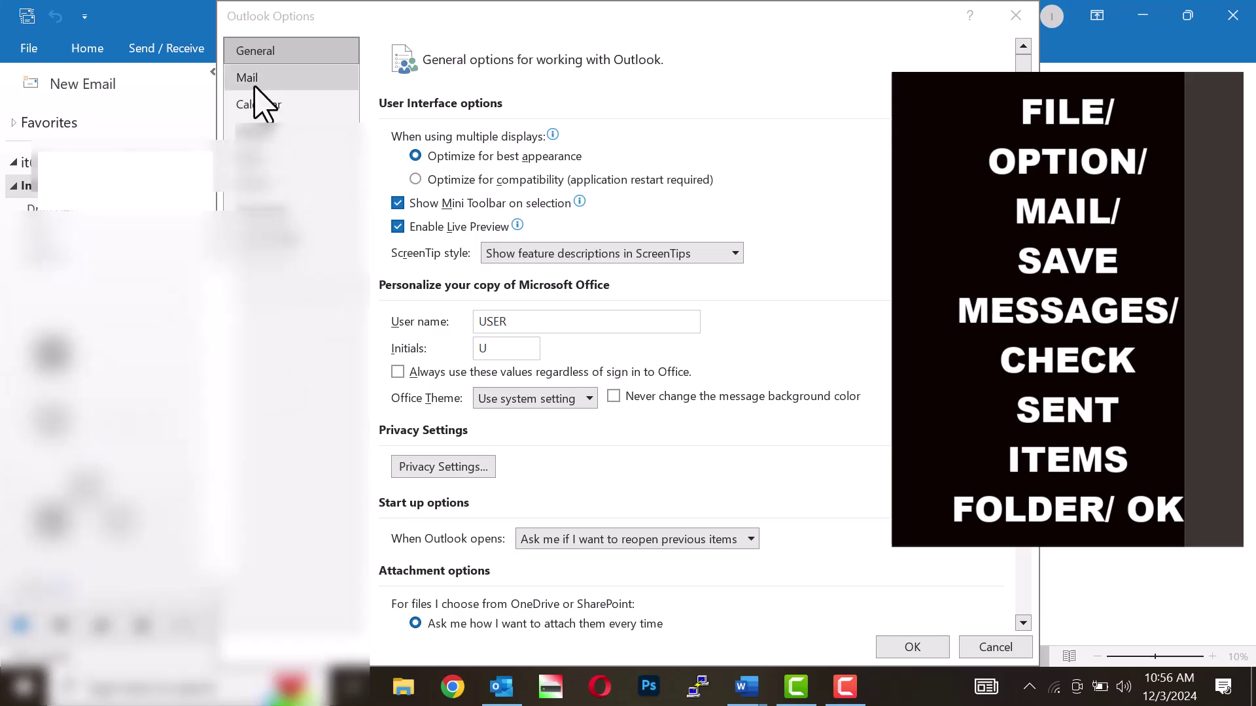
pyautogui.click(260, 81)
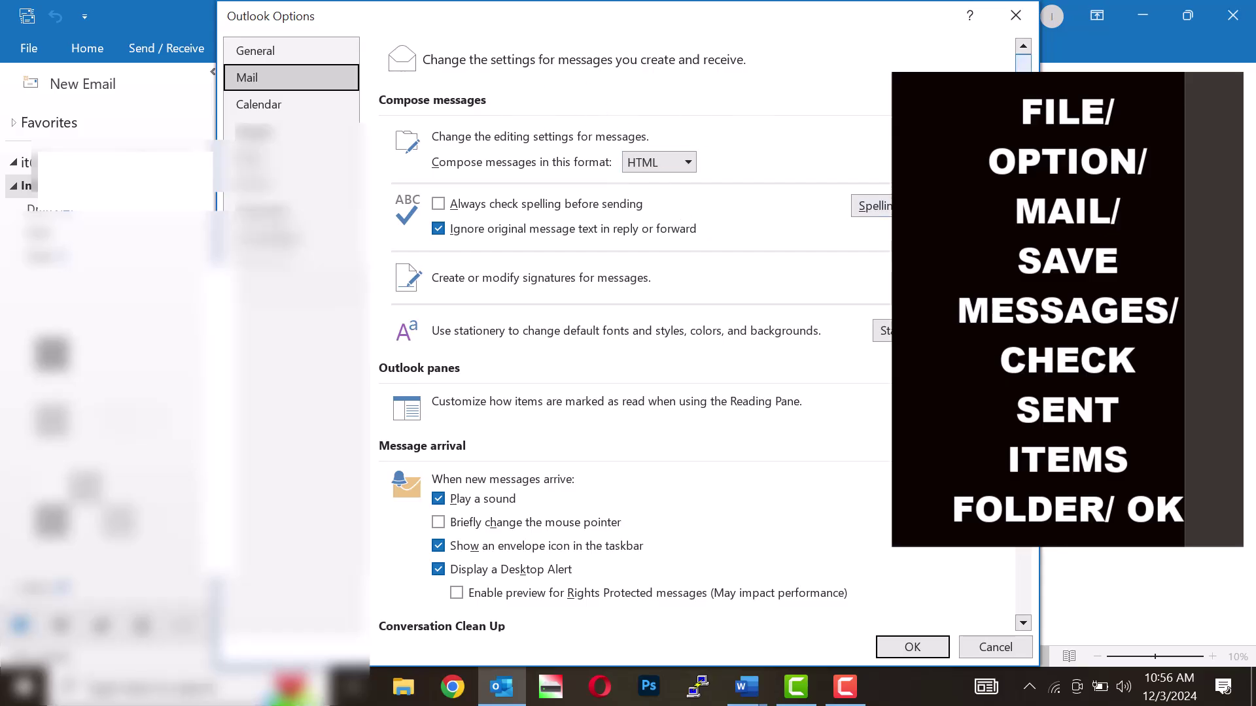
pyautogui.scroll(-12, 654, 327)
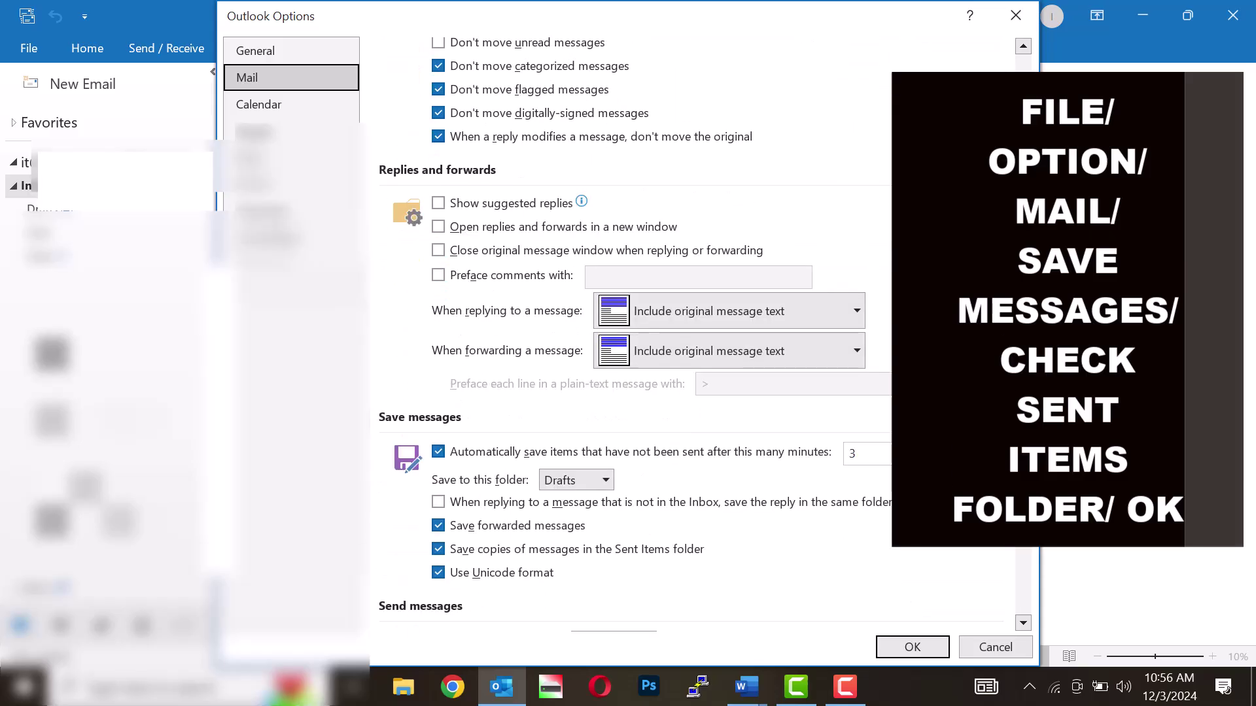
pyautogui.scroll(-5, 822, 320)
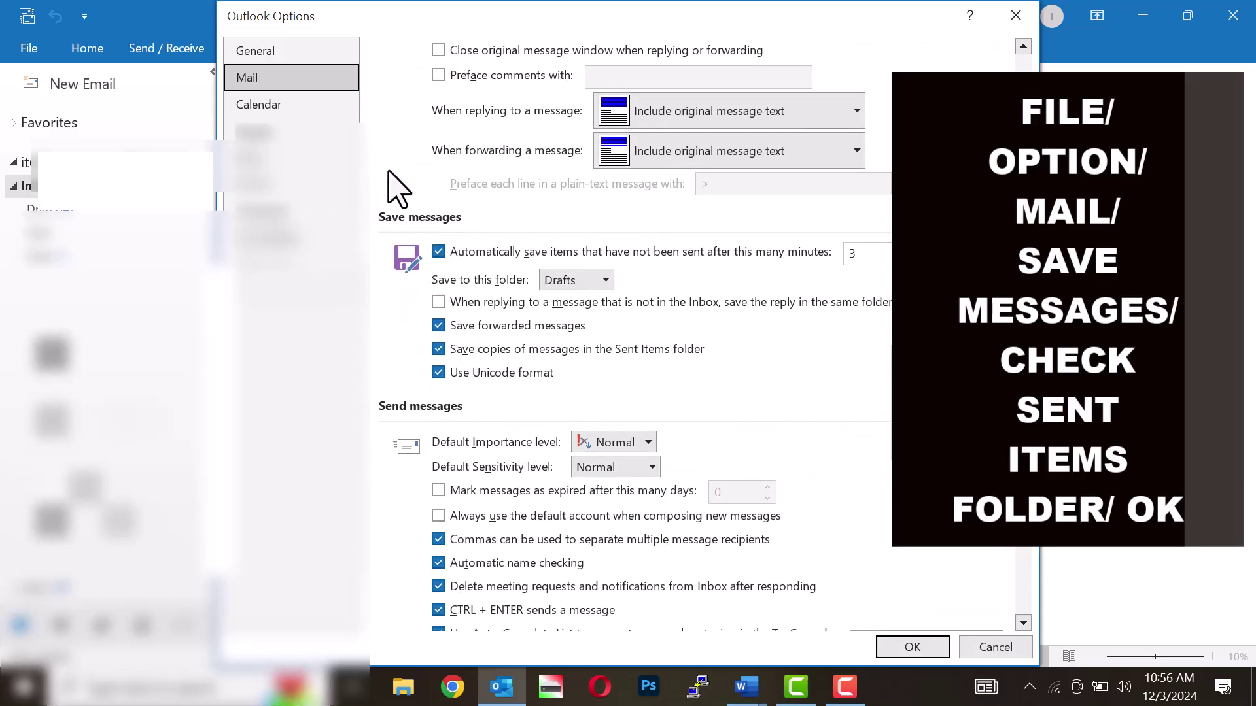
pyautogui.click(438, 350)
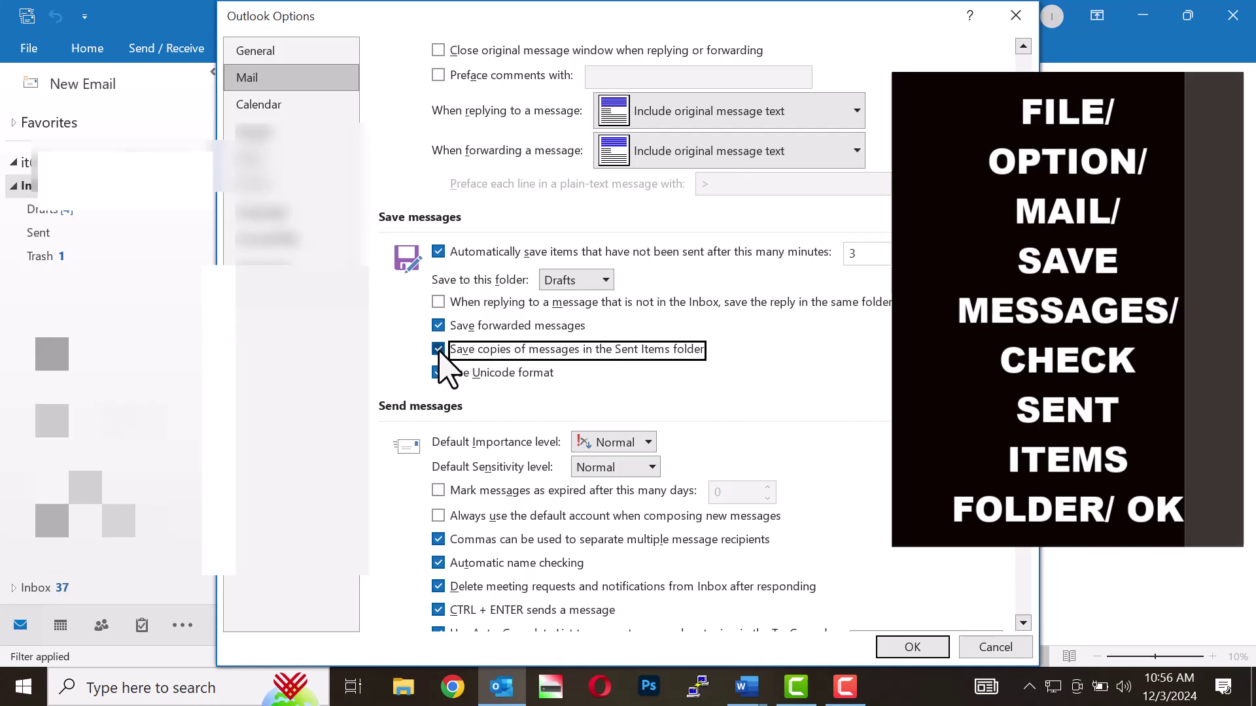
# - Confirm the Sent Items setting with OK, collapse the Inbox folder tree, and minimize Outlook
pyautogui.click(906, 648)
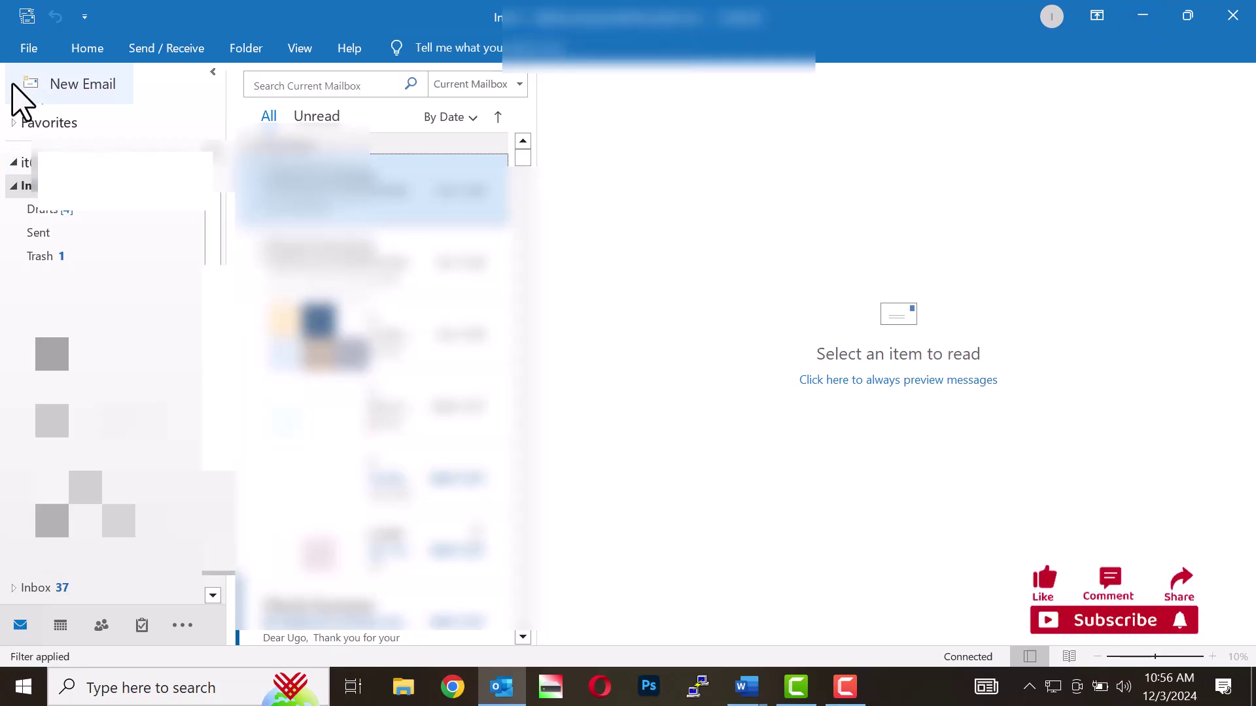
pyautogui.click(13, 185)
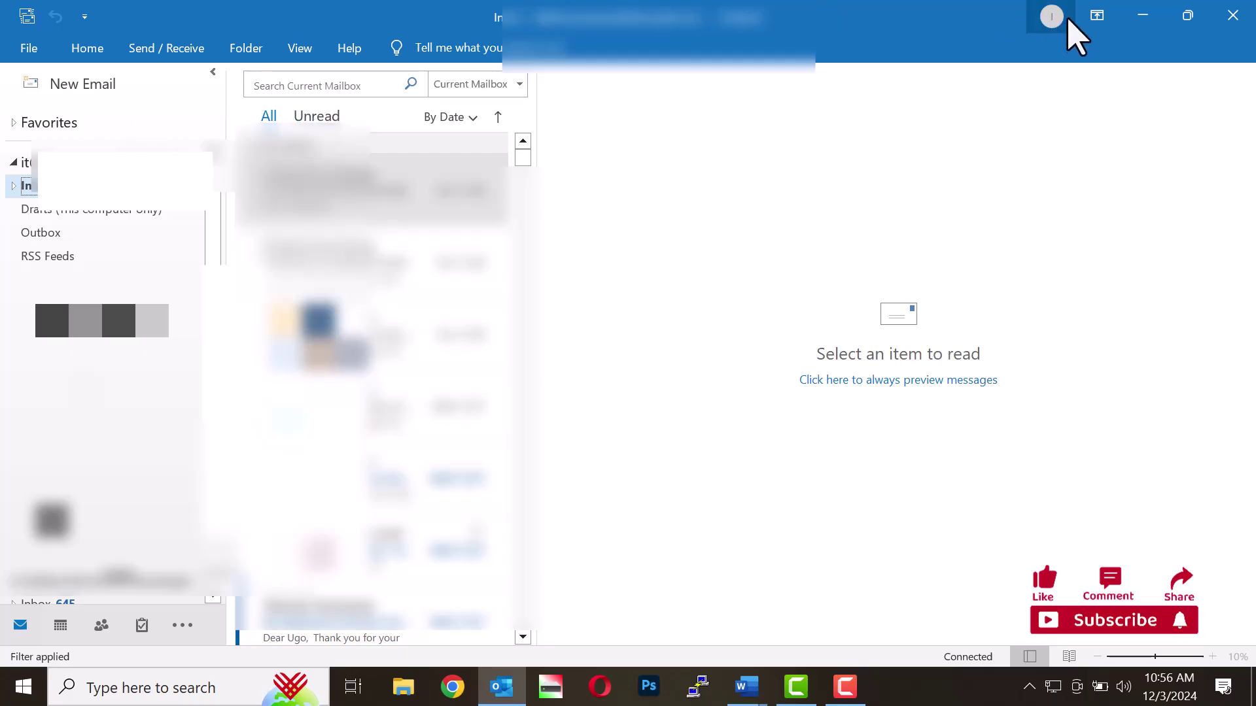
pyautogui.click(1139, 19)
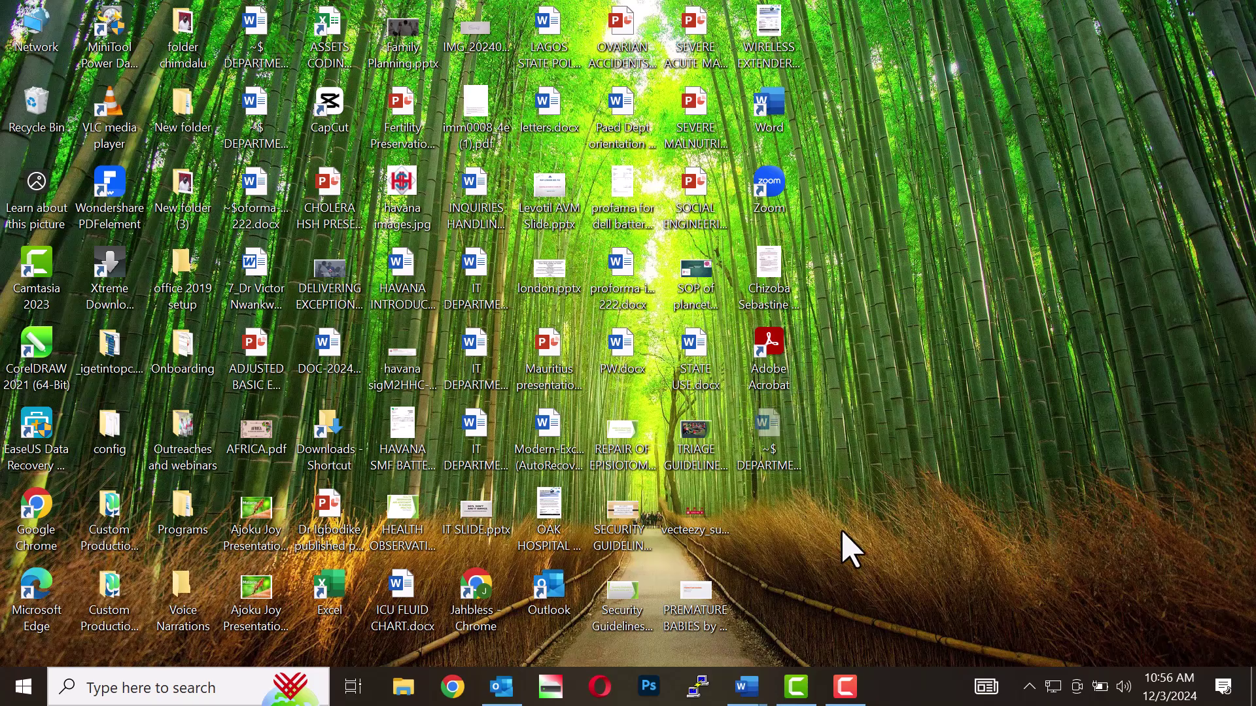
# - In File Explorer, browse This PC > Local Disk (C:) > Users > USER > AppData > Local, scrolling to Microsoft
pyautogui.click(403, 688)
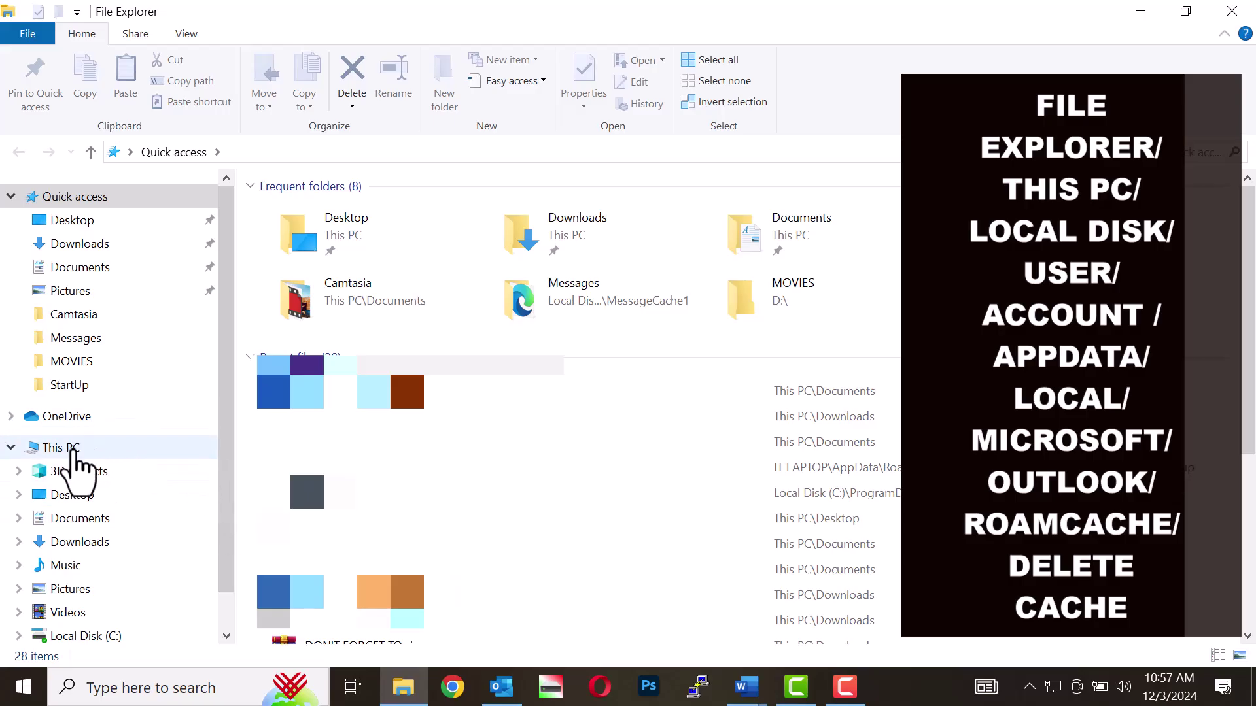
pyautogui.click(72, 452)
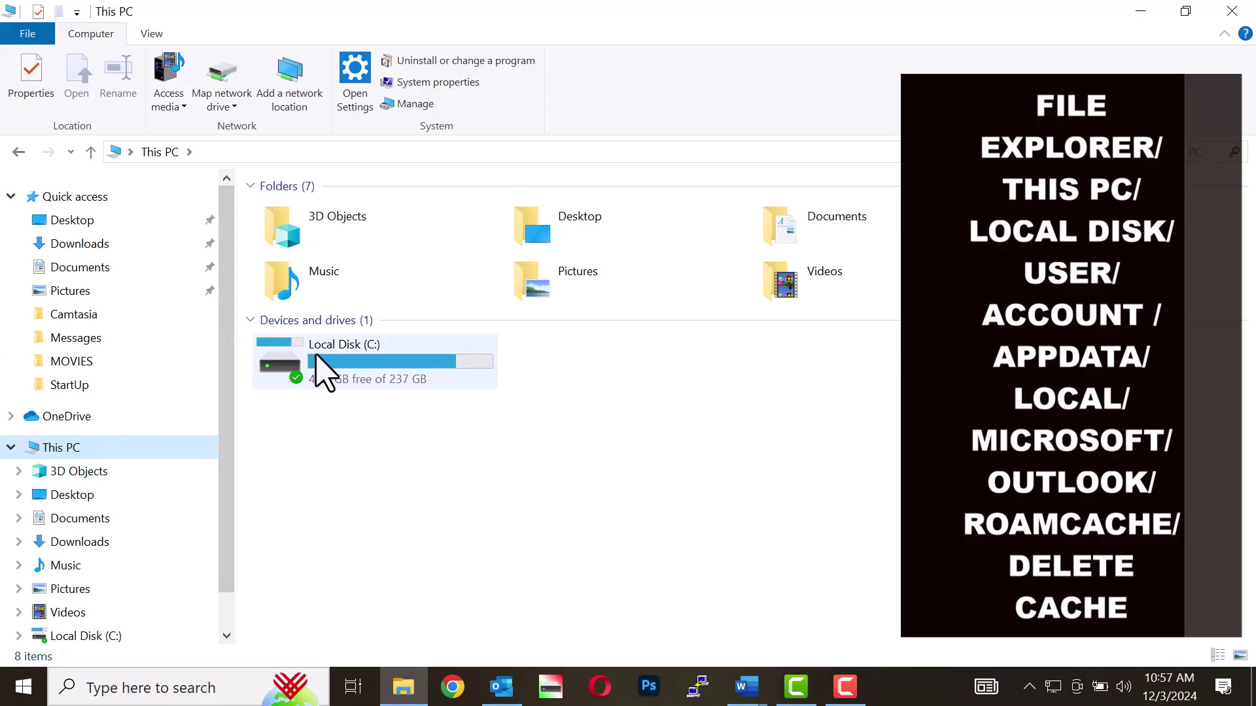
pyautogui.doubleClick(348, 365)
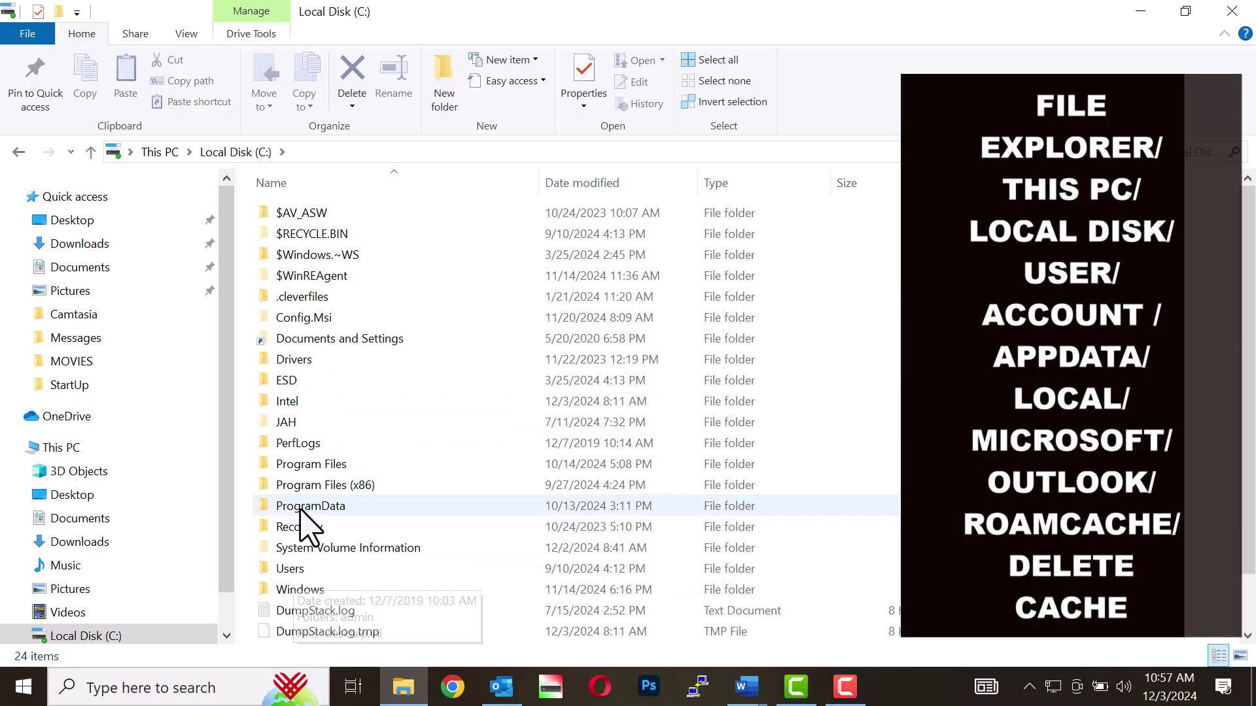
pyautogui.doubleClick(287, 568)
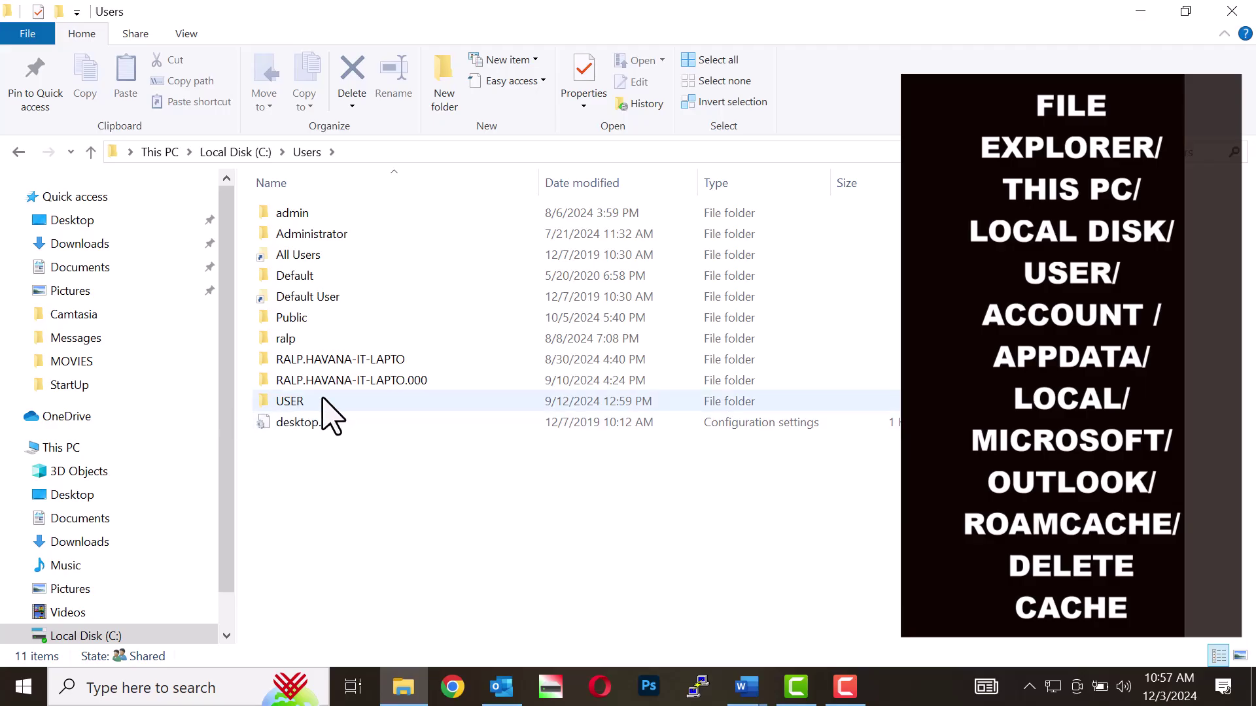
pyautogui.click(302, 404)
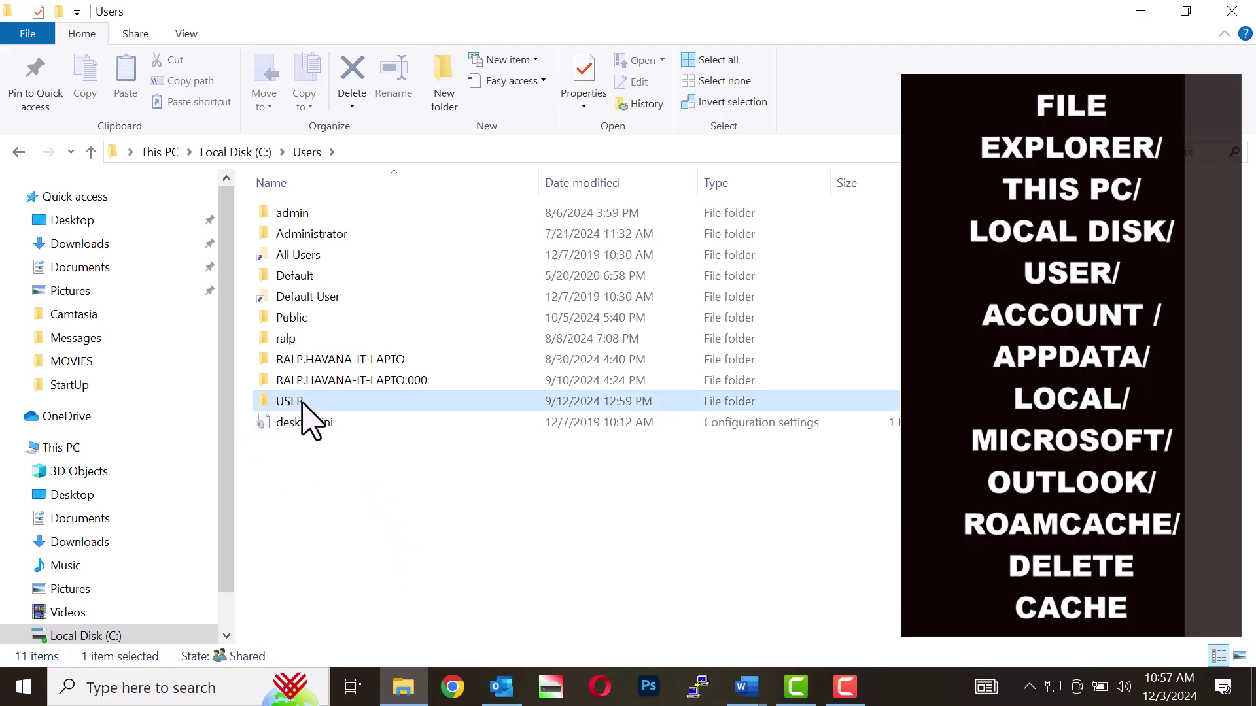
pyautogui.doubleClick(303, 404)
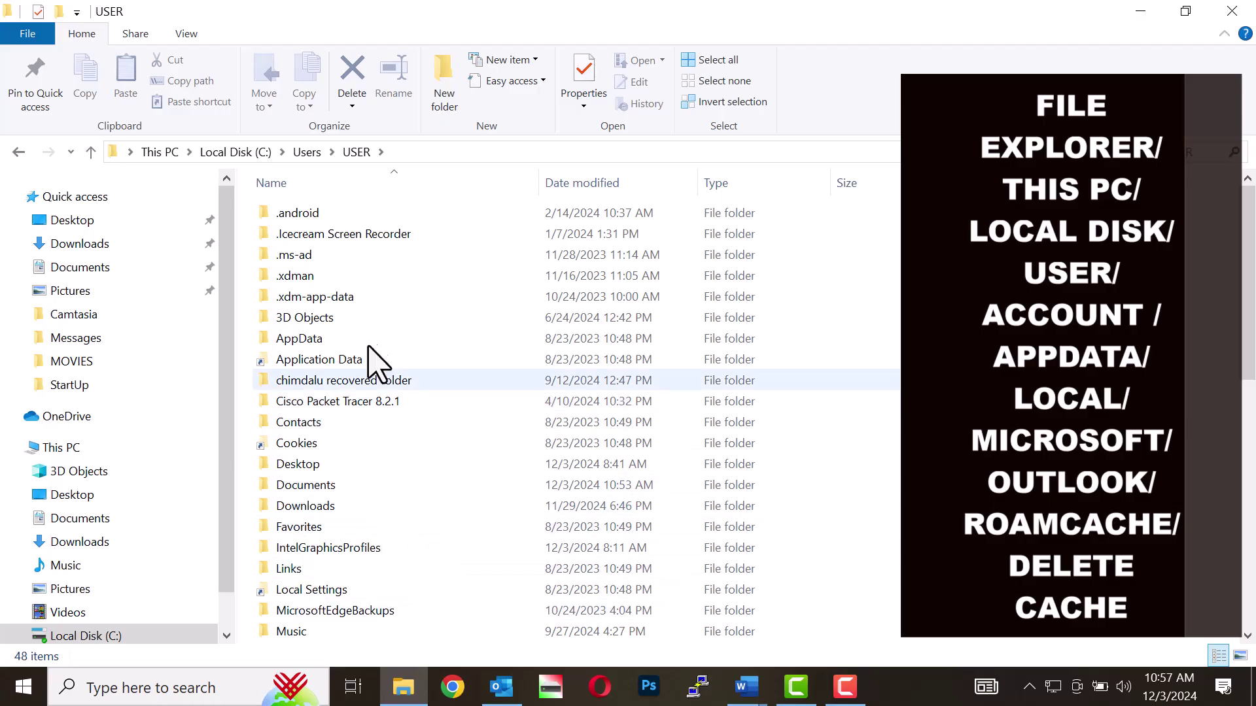
pyautogui.doubleClick(320, 342)
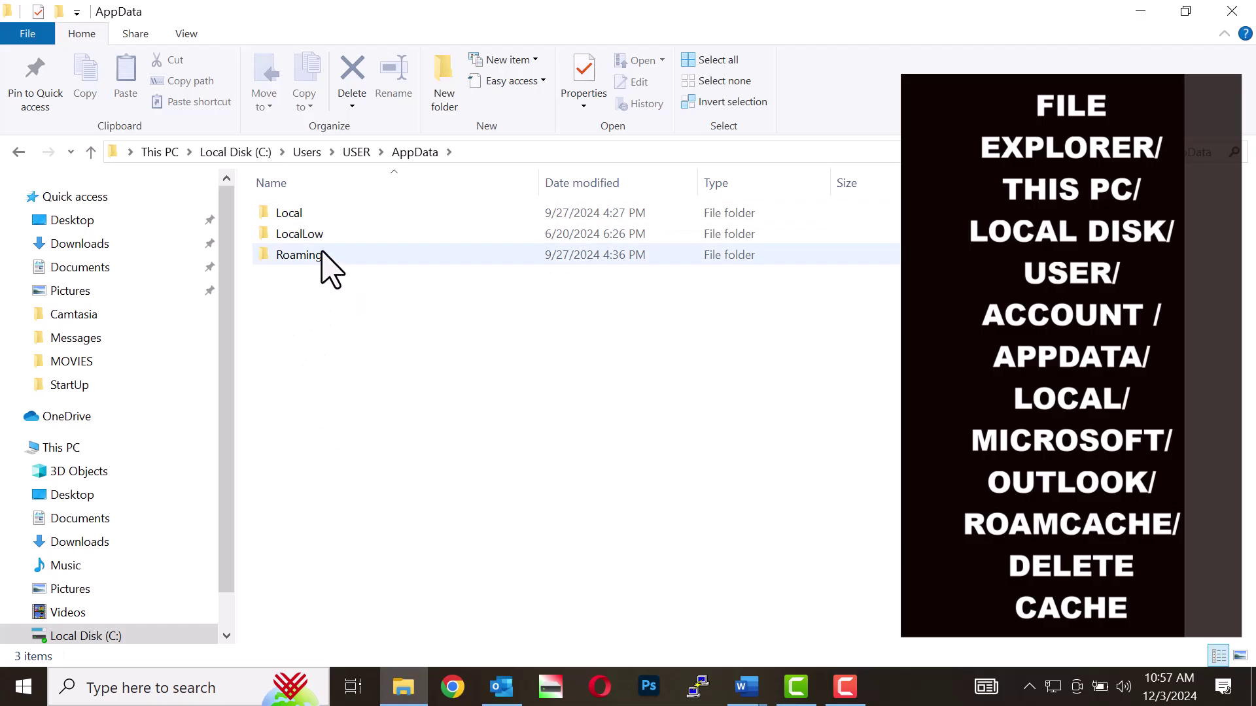
pyautogui.doubleClick(310, 216)
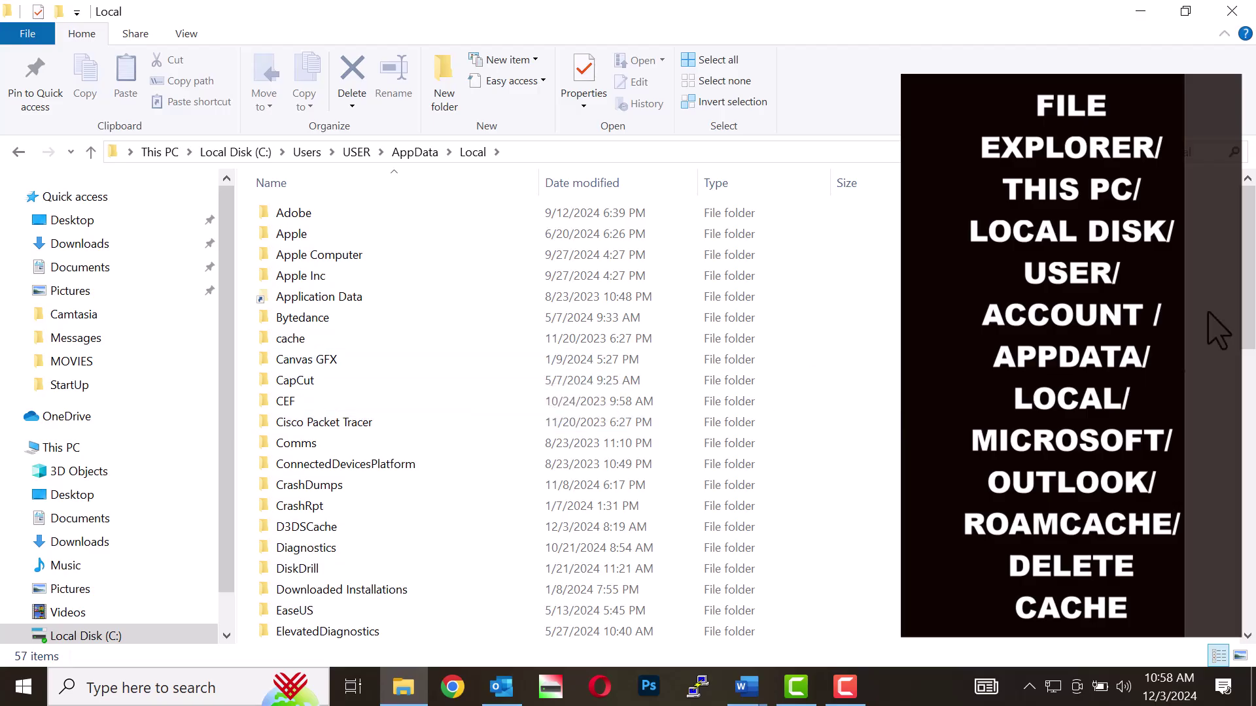
pyautogui.moveTo(1249, 308); pyautogui.dragTo(1251, 466)
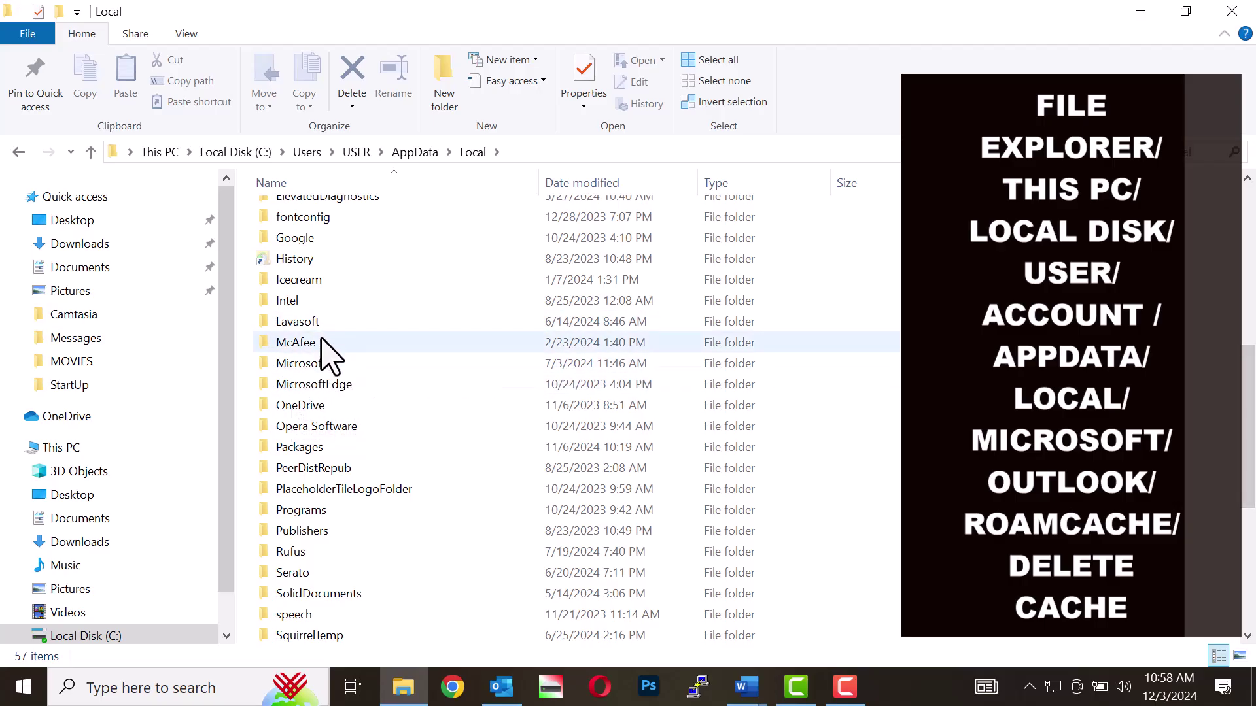
# - Drill from Local into Microsoft > Outlook > RoamCache to reveal its 13 Stream DAT files
pyautogui.click(301, 368)
pyautogui.doubleClick(301, 368)
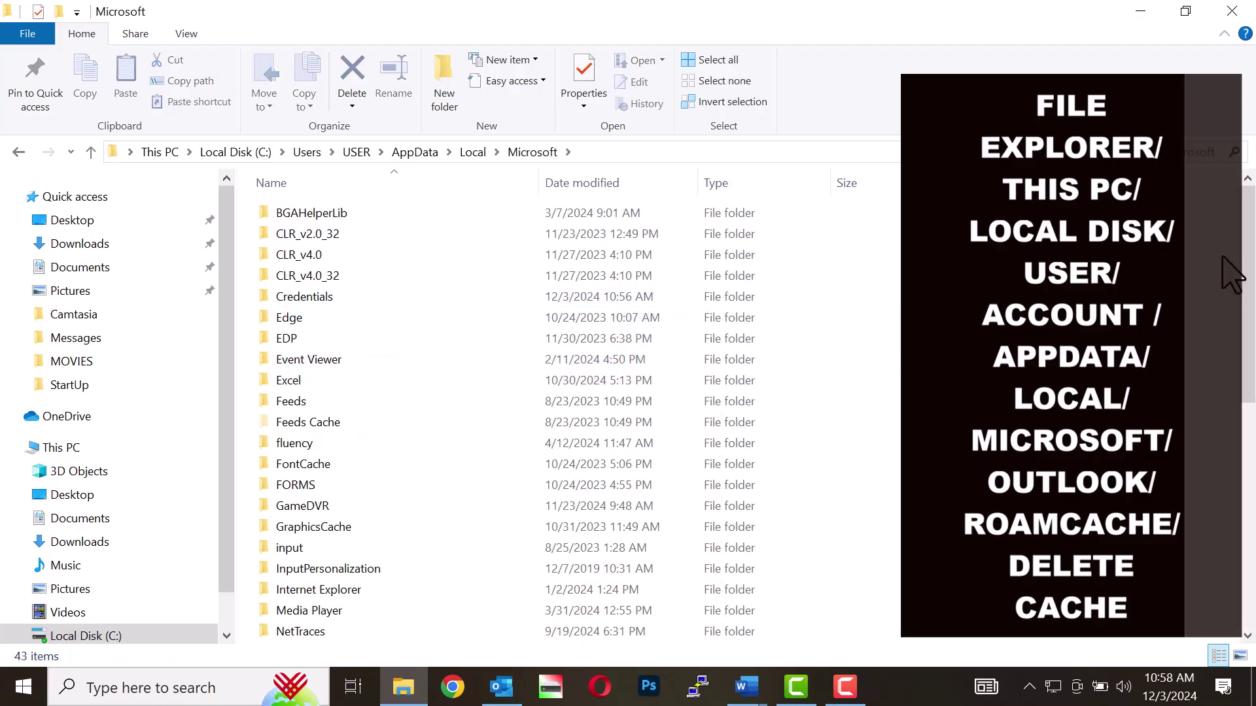
pyautogui.moveTo(1249, 262); pyautogui.dragTo(1253, 386)
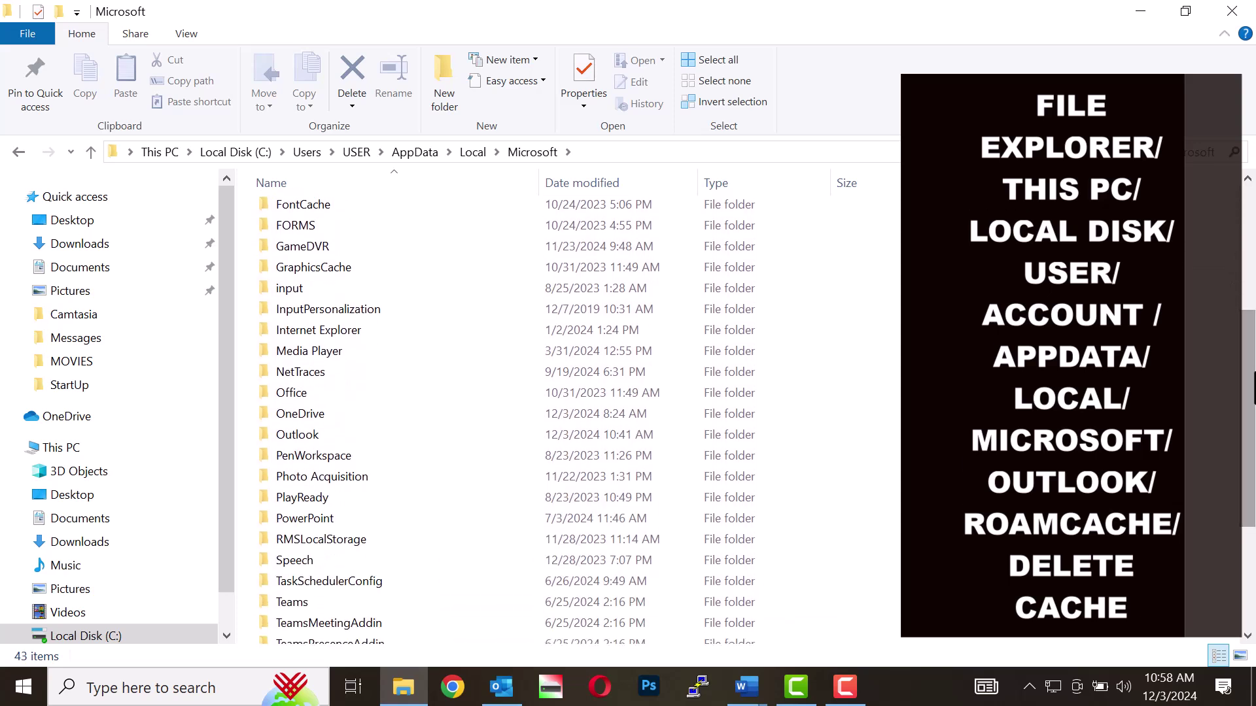
pyautogui.doubleClick(306, 437)
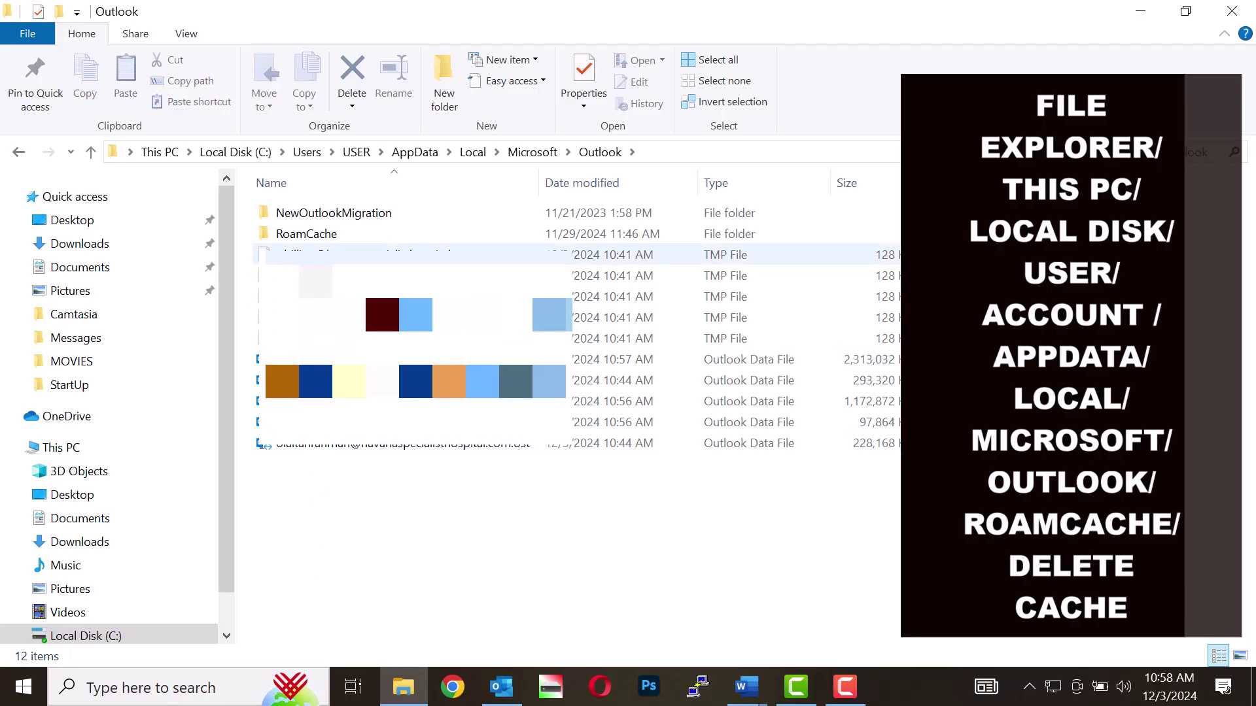
pyautogui.doubleClick(309, 236)
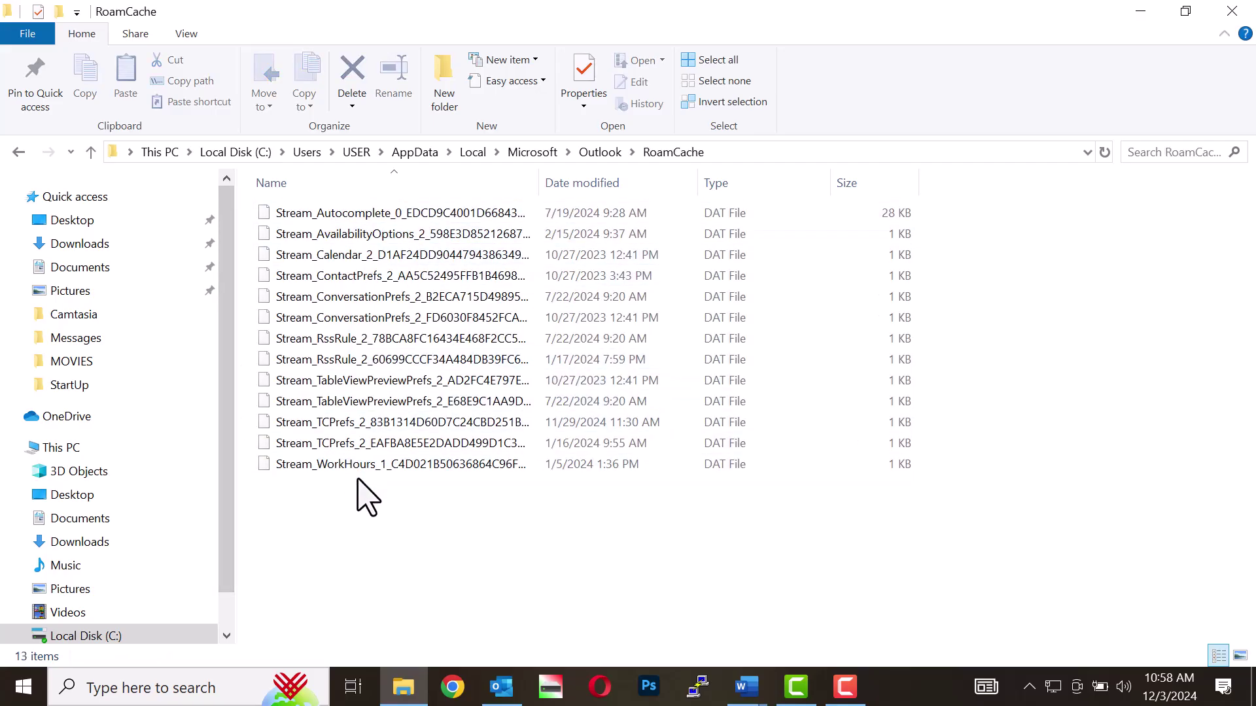
# - Select all 13 Stream DAT files and permanently delete them with Shift+Delete, confirming Yes
pyautogui.hotkey('ctrl', 'a')
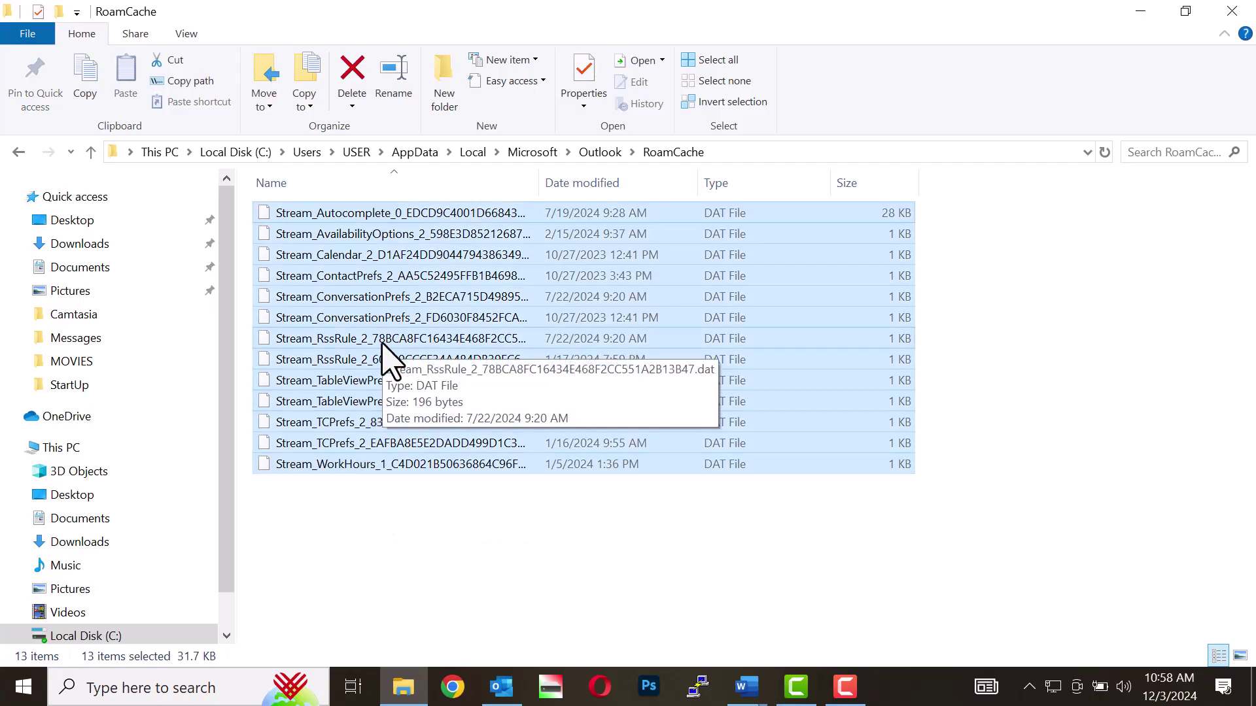
pyautogui.hotkey('shift', 'Delete')
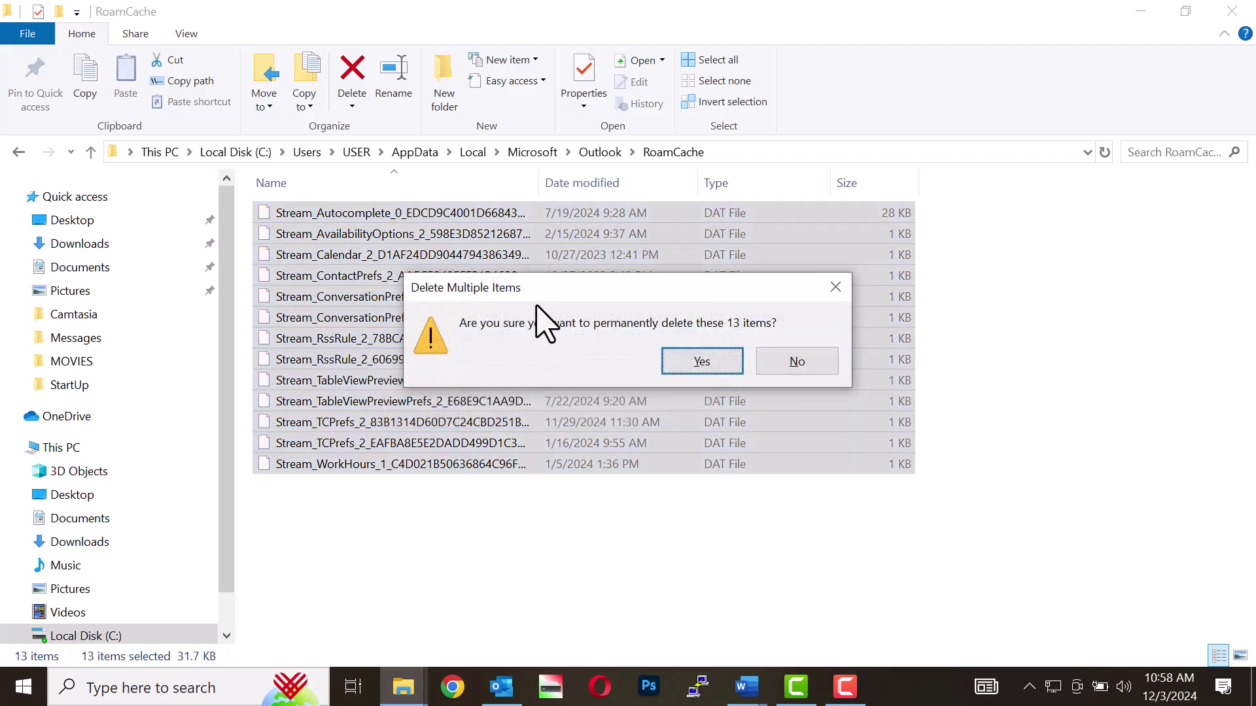
pyautogui.click(680, 362)
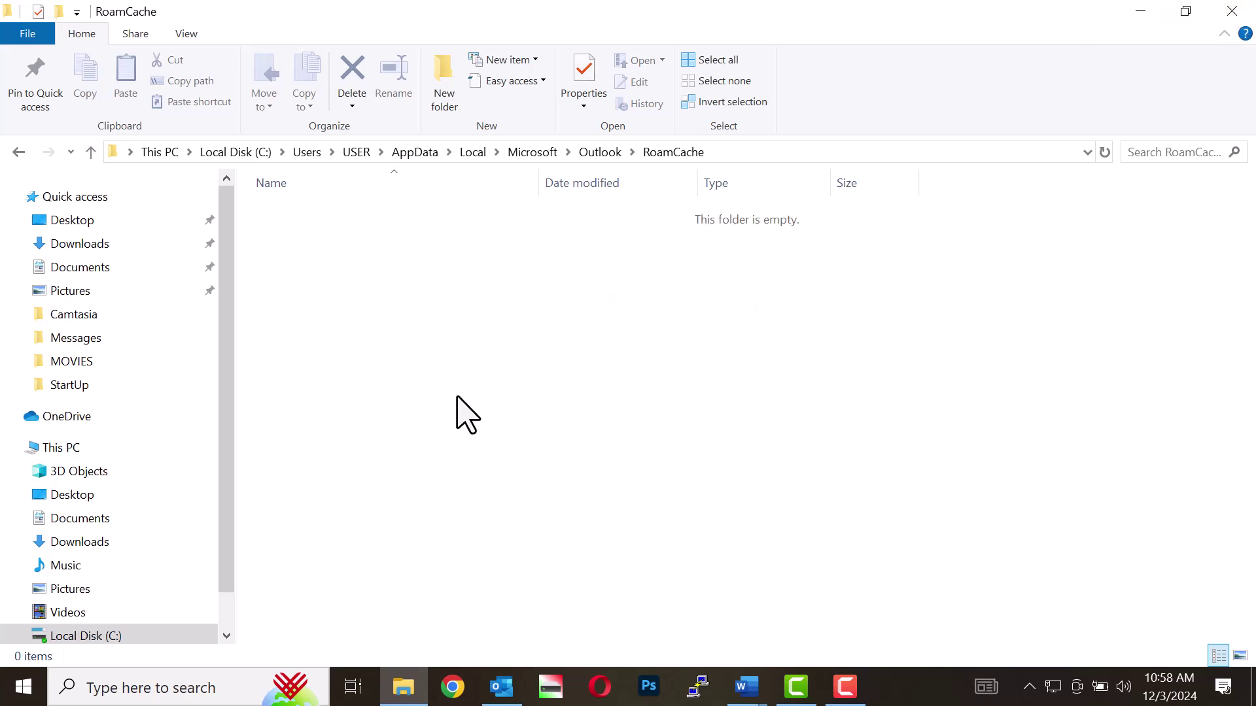
# - Close the emptied RoamCache window and bring the Outlook Inbox back up
pyautogui.click(1242, 10)
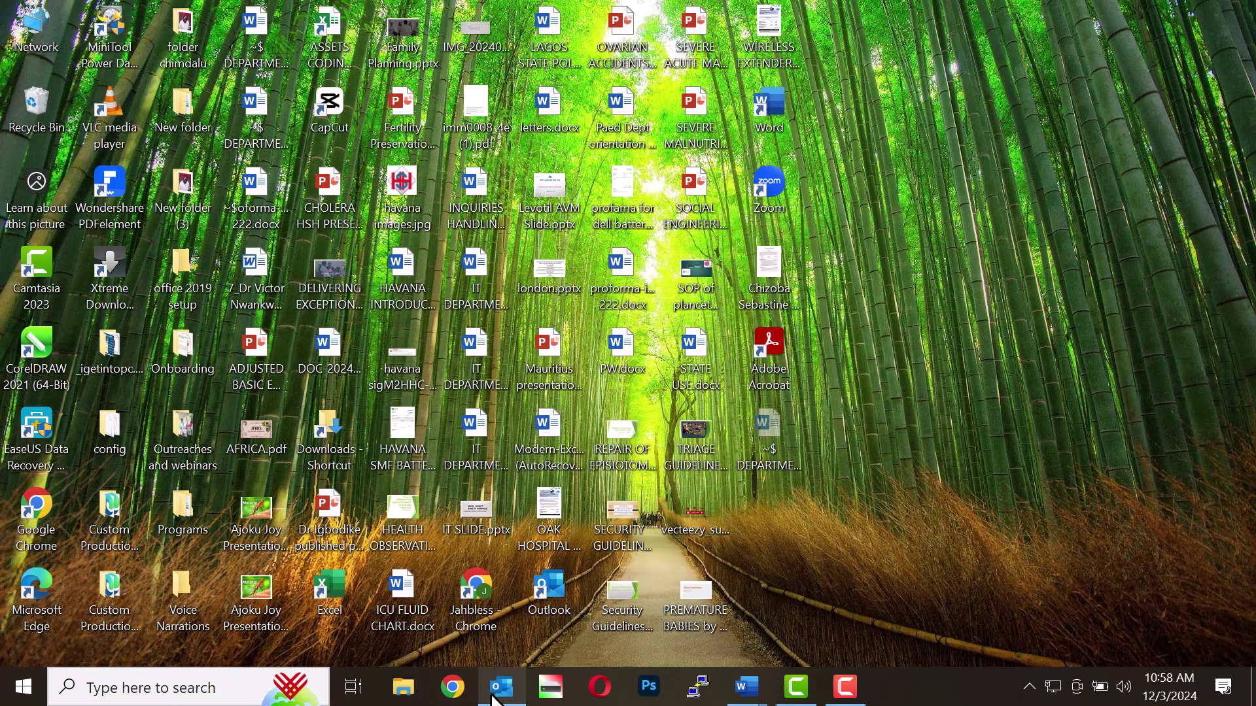
pyautogui.moveTo(501, 703)
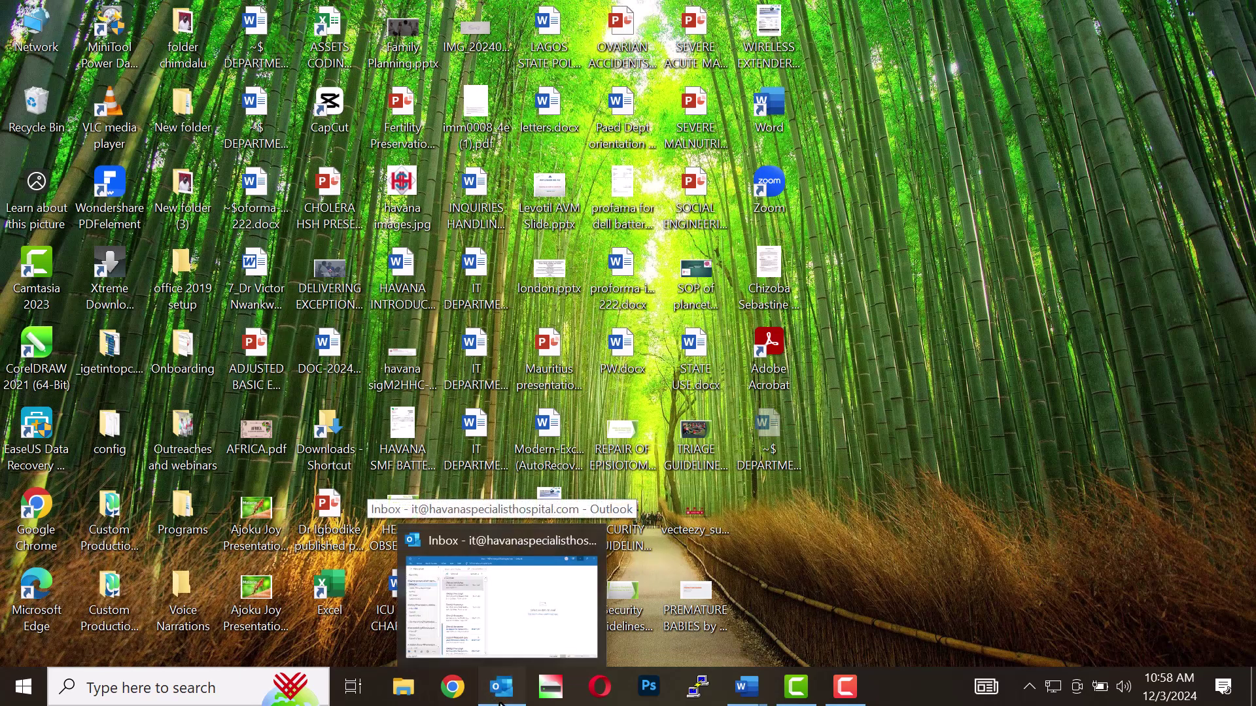
pyautogui.click(487, 609)
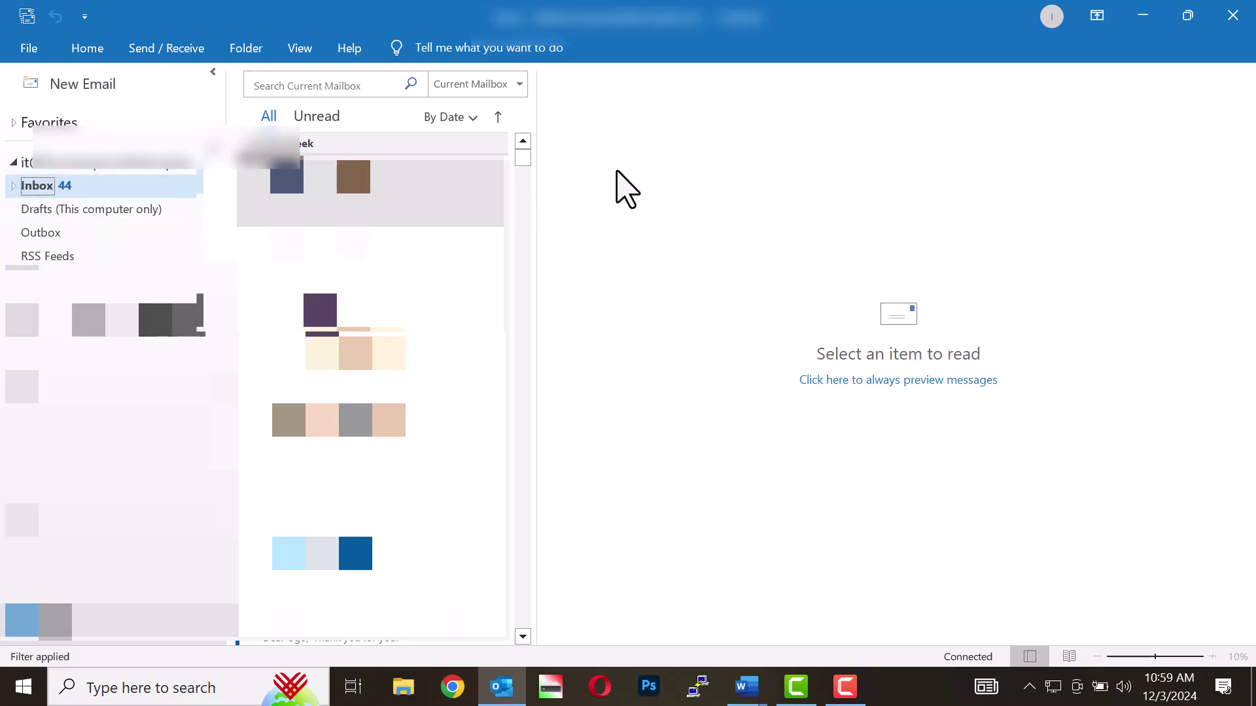
# - Expand and collapse the Inbox subfolders a few times, leaving them collapsed, then minimize Outlook
pyautogui.click(14, 186)
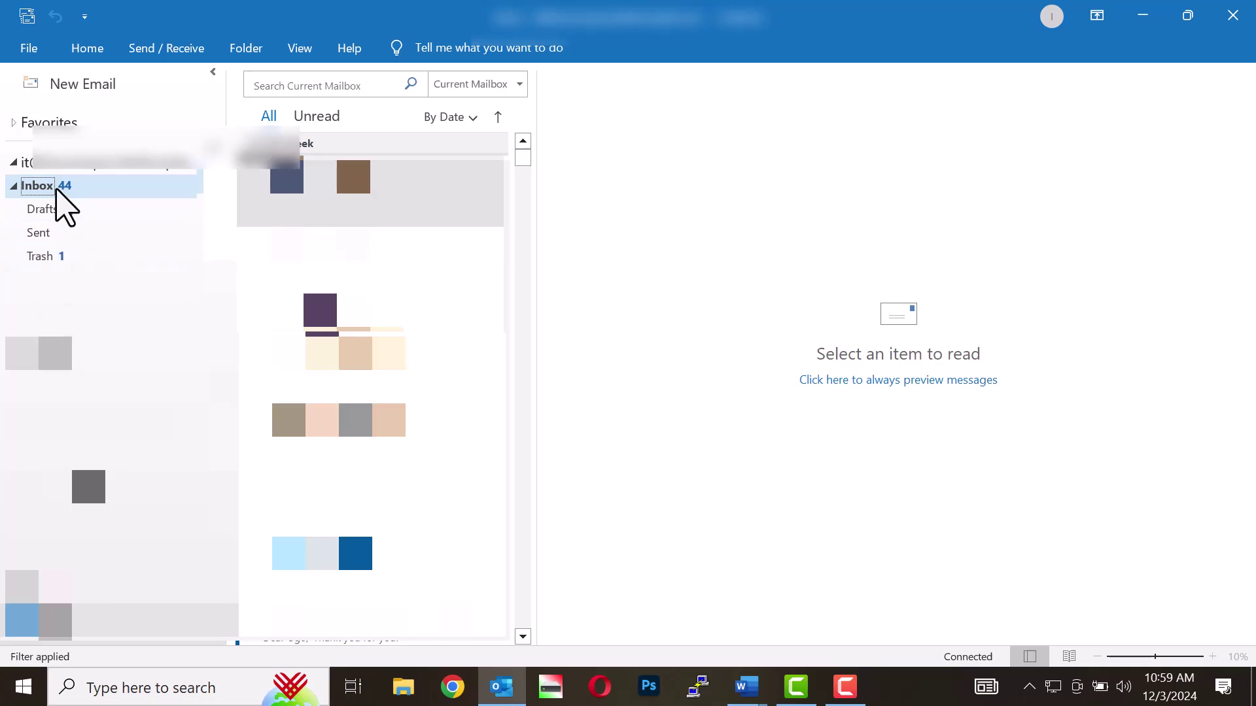
pyautogui.click(14, 186)
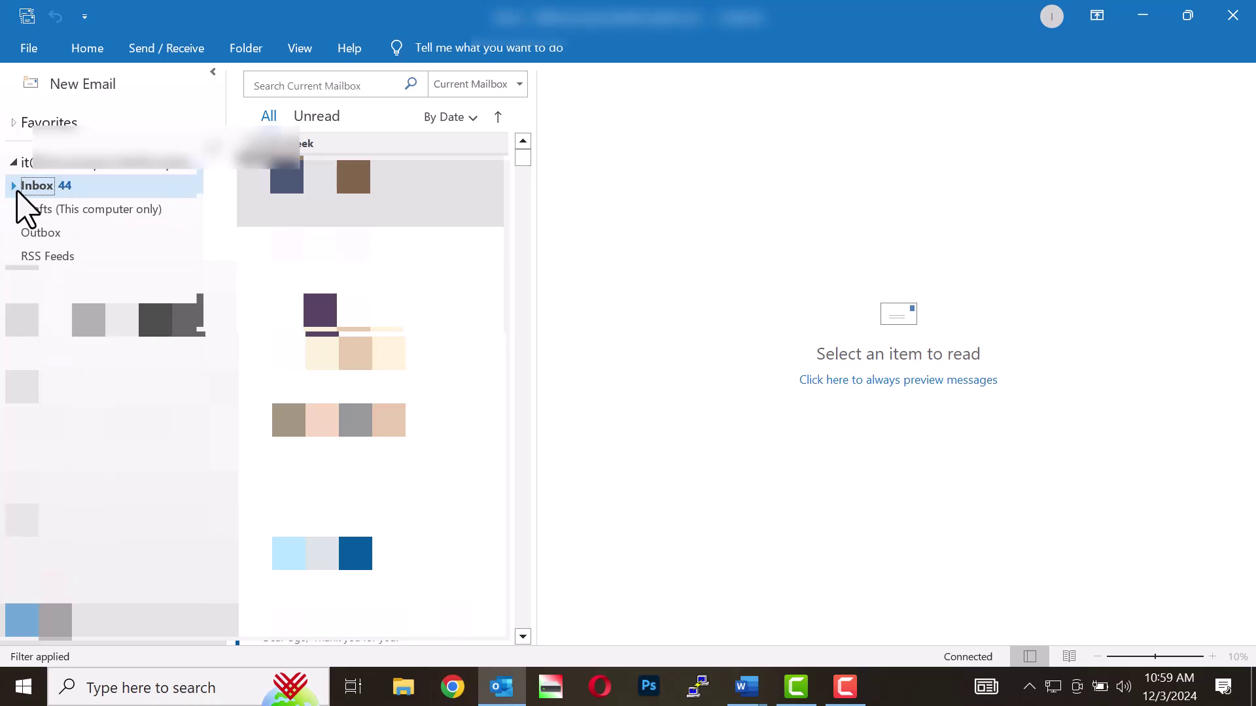
pyautogui.click(13, 185)
pyautogui.click(14, 187)
pyautogui.click(14, 187)
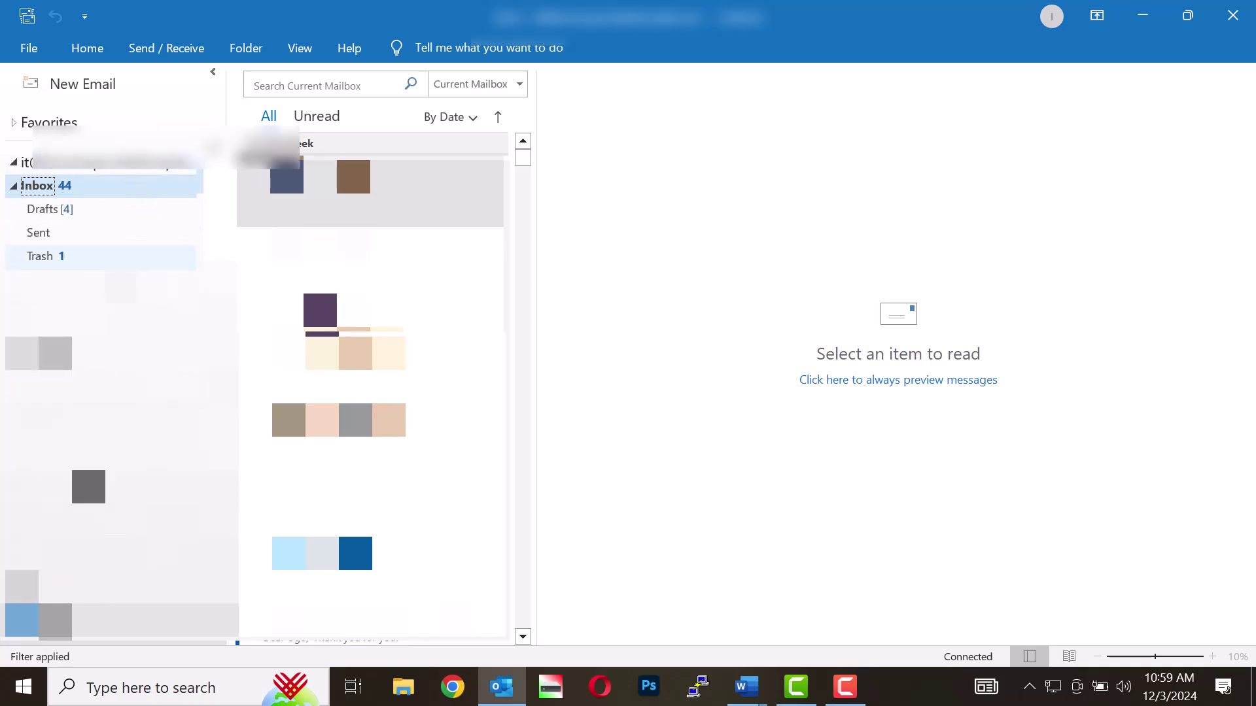
pyautogui.click(14, 187)
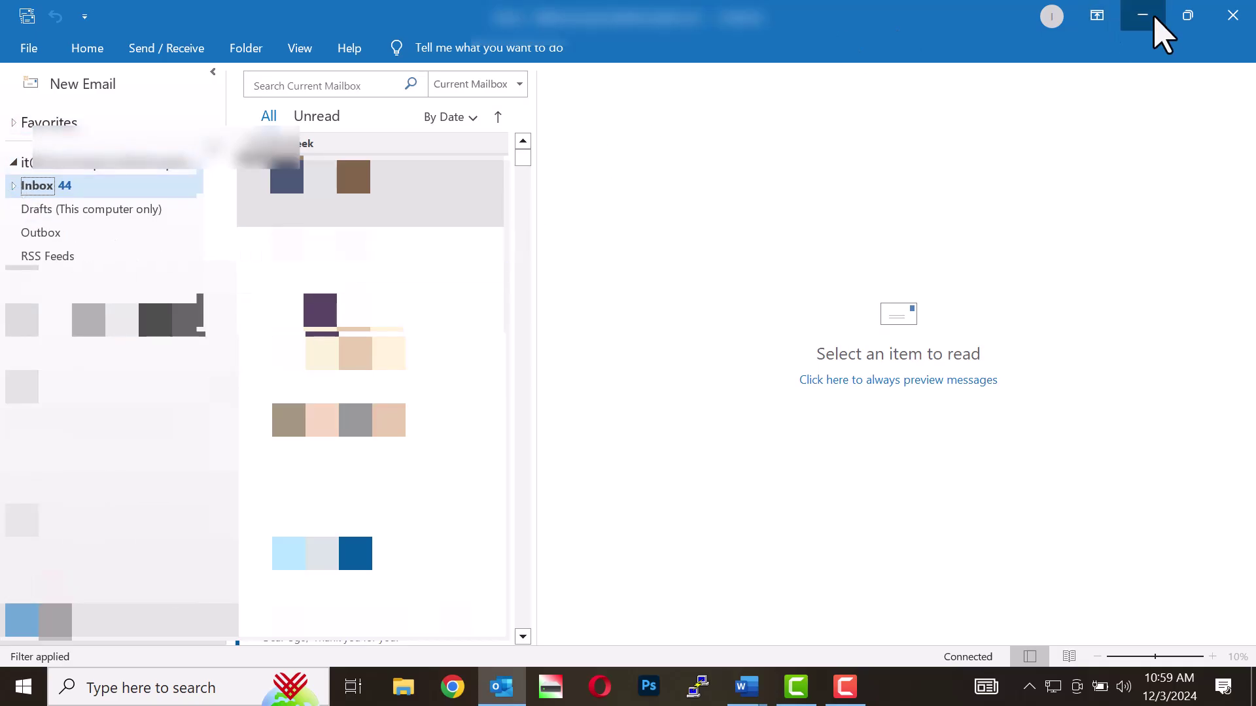
pyautogui.click(1157, 31)
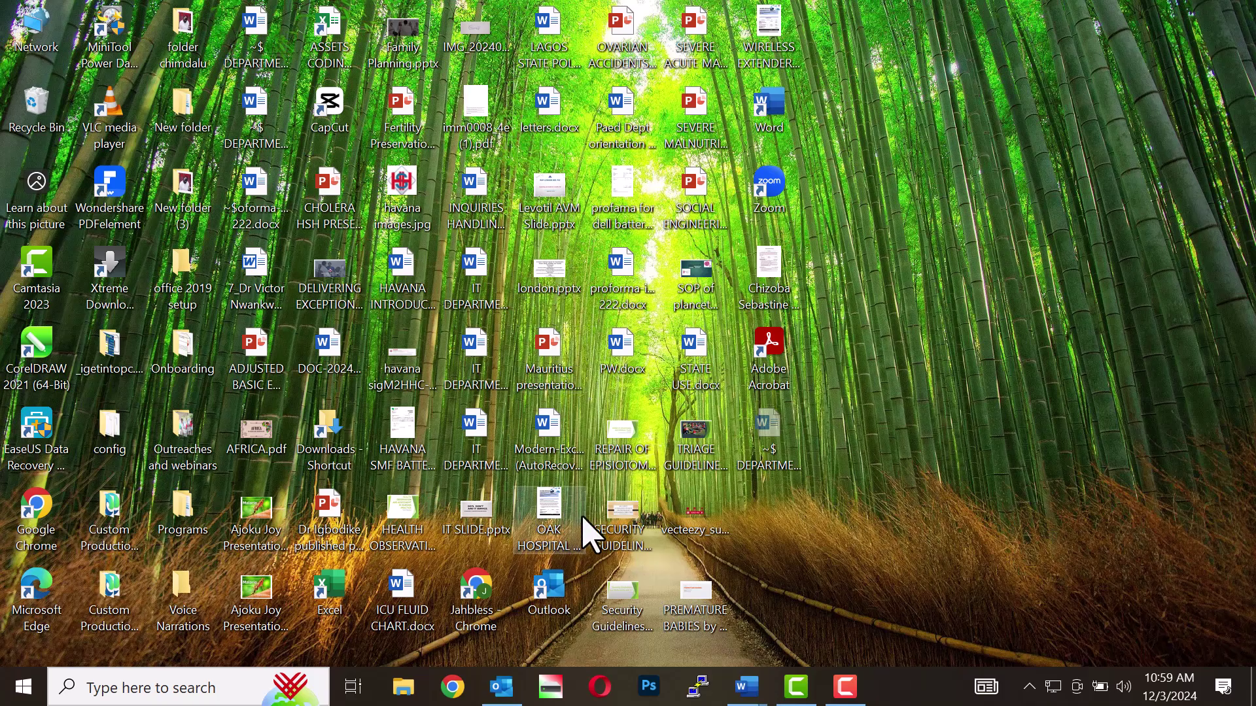
pyautogui.rightClick(903, 235)
pyautogui.click(935, 292)
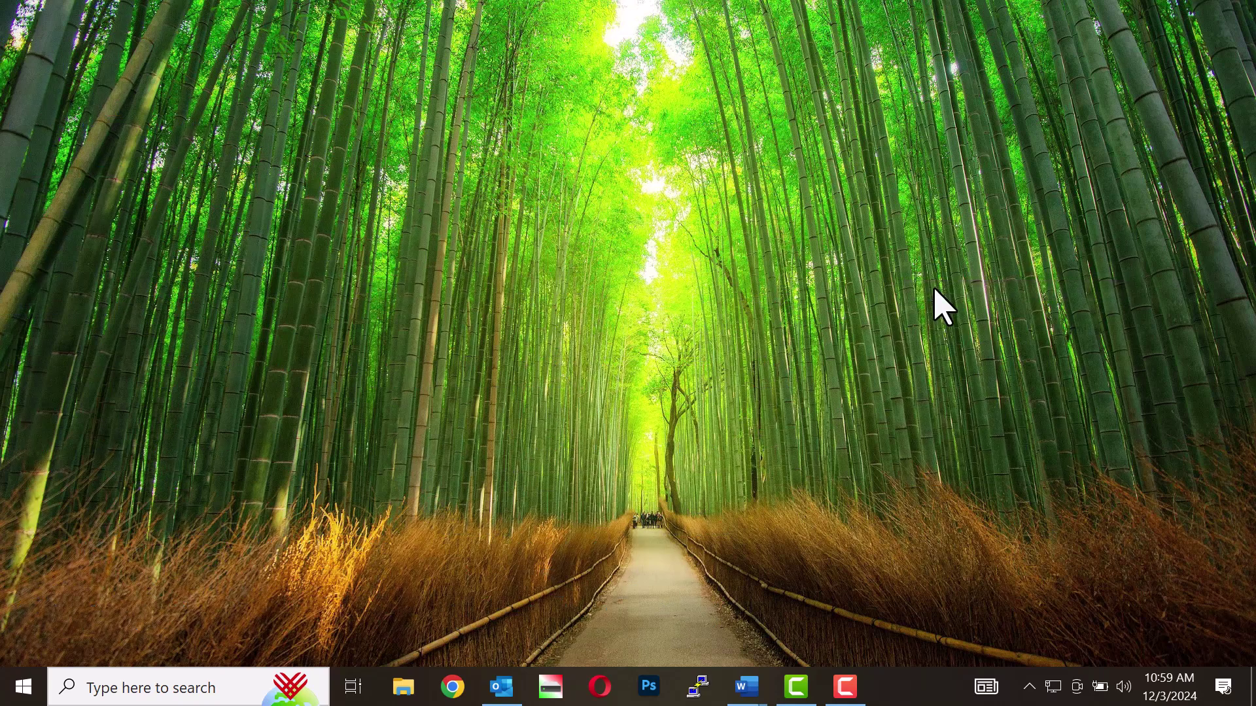